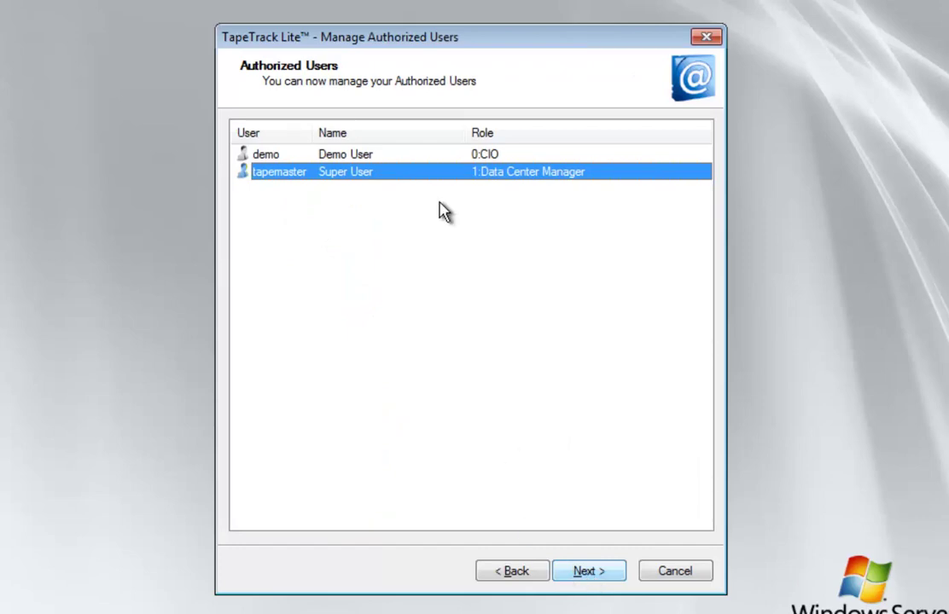
Review the actions available for the demo user and the properties of the tapemaster user without changing either account.
click(275, 157)
right_click(276, 157)
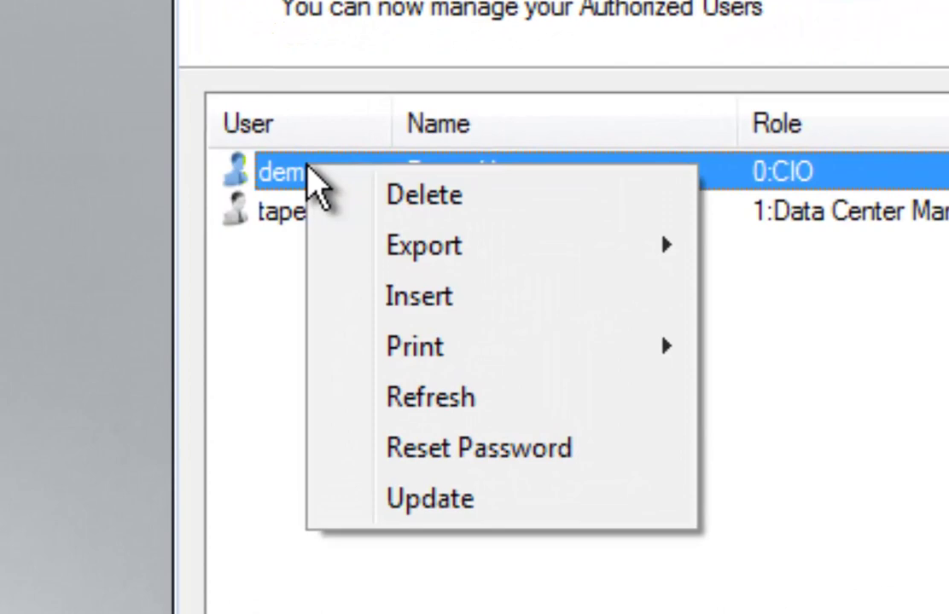
mouse_move(544, 248)
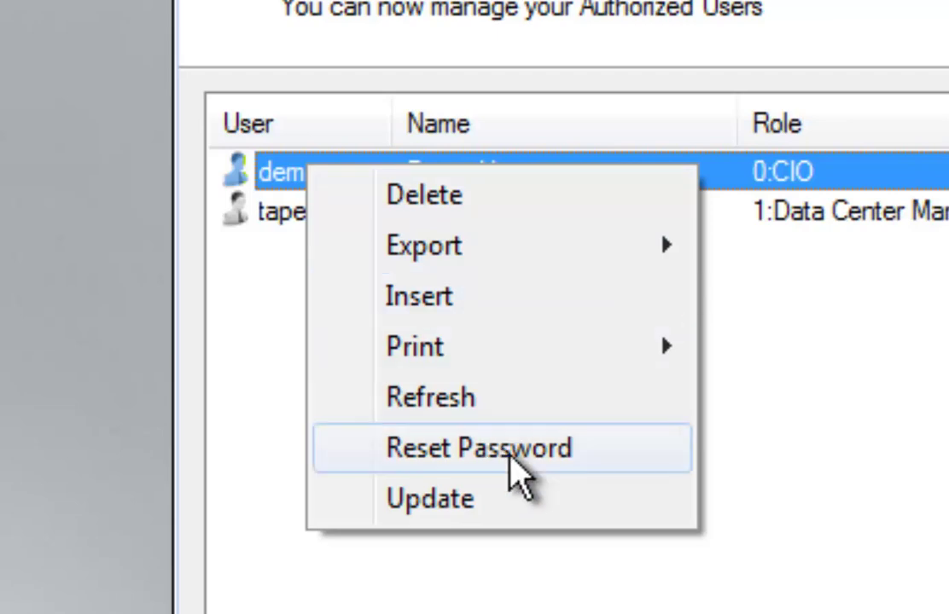
click(290, 572)
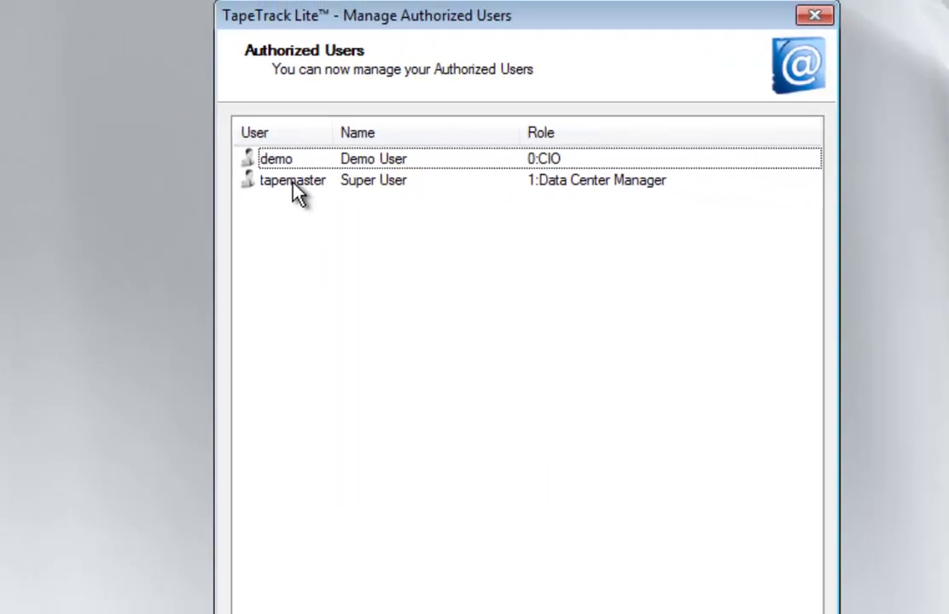
double_click(314, 218)
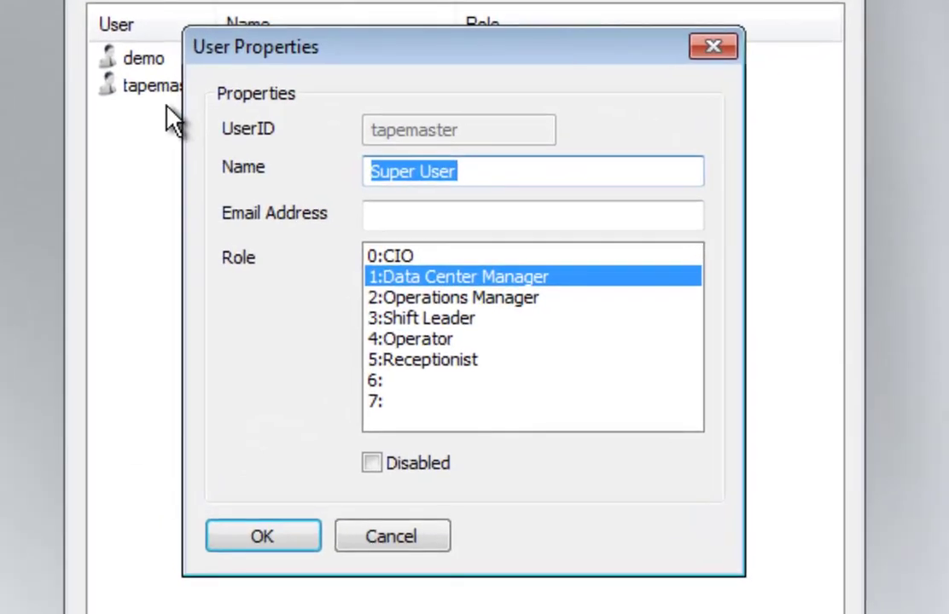
click(425, 541)
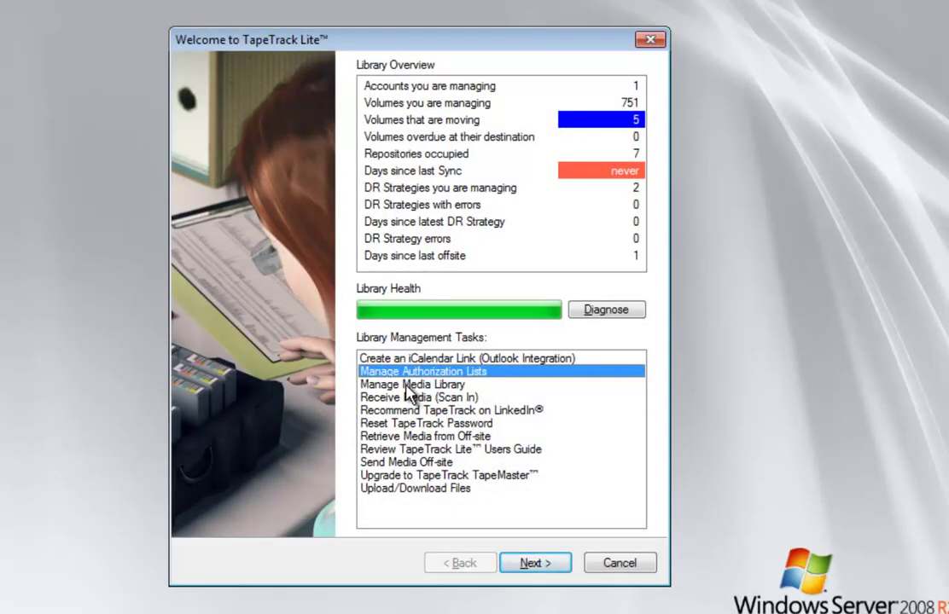
Open the Manage Media Library task and filter the media list to volumes matching *22.
click(407, 386)
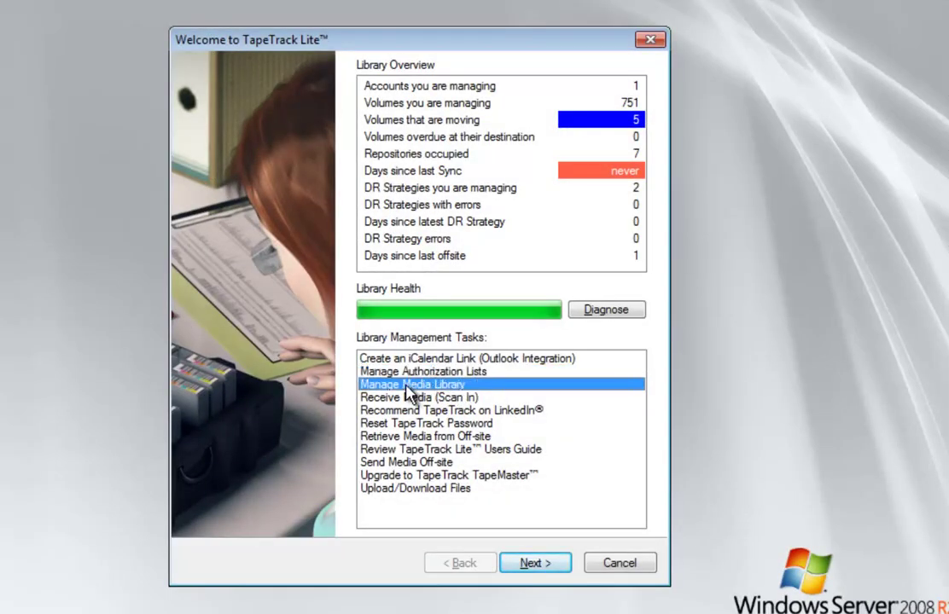
click(545, 565)
click(535, 564)
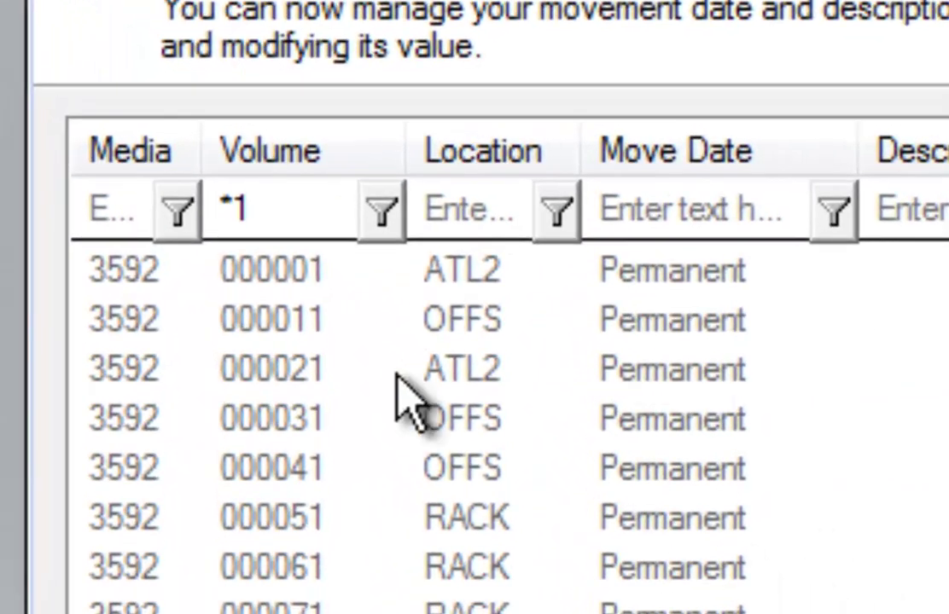
double_click(254, 207)
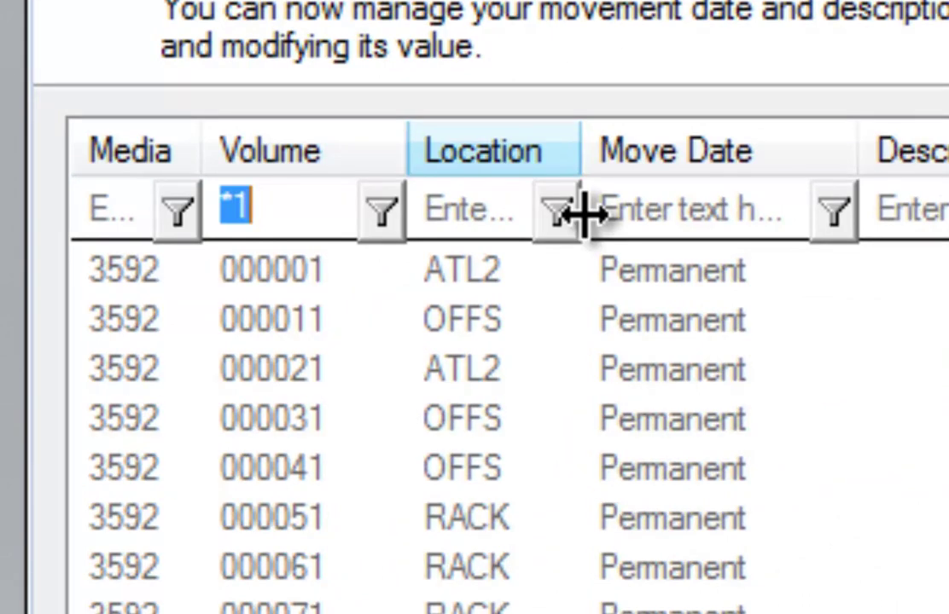
text(*22)
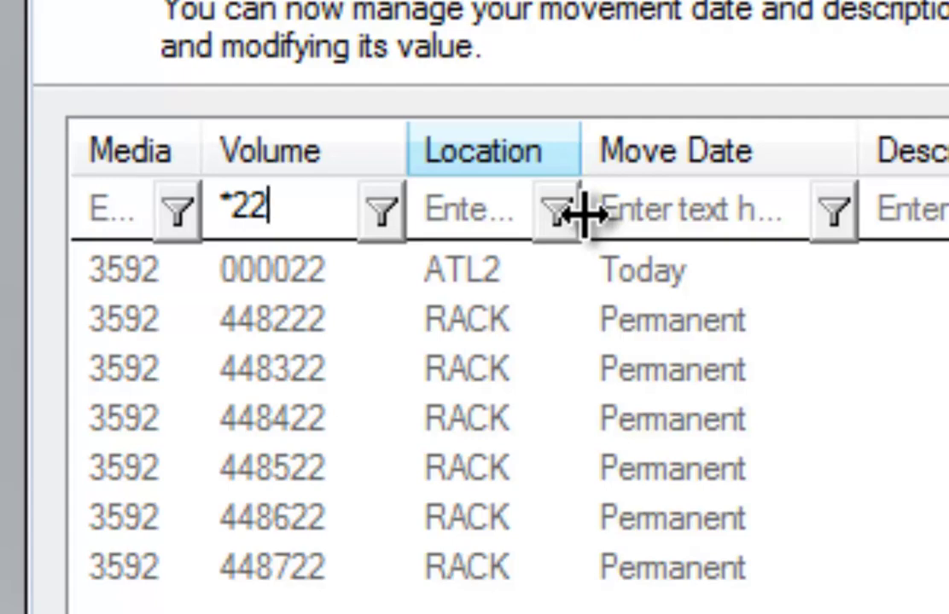
Set the move date of volume 448222 to 8/31/2012 and its description to "My Backup".
click(706, 320)
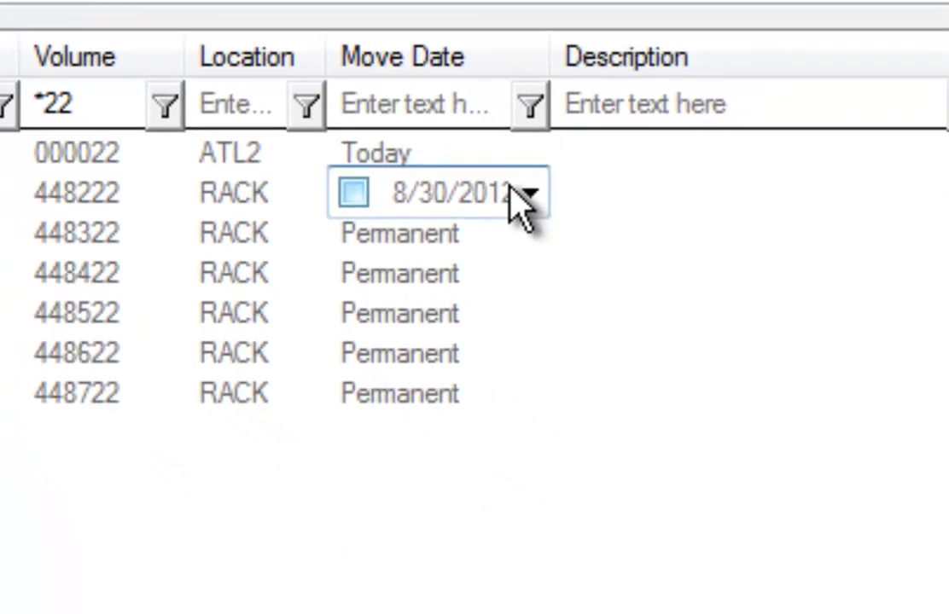
click(529, 194)
click(736, 490)
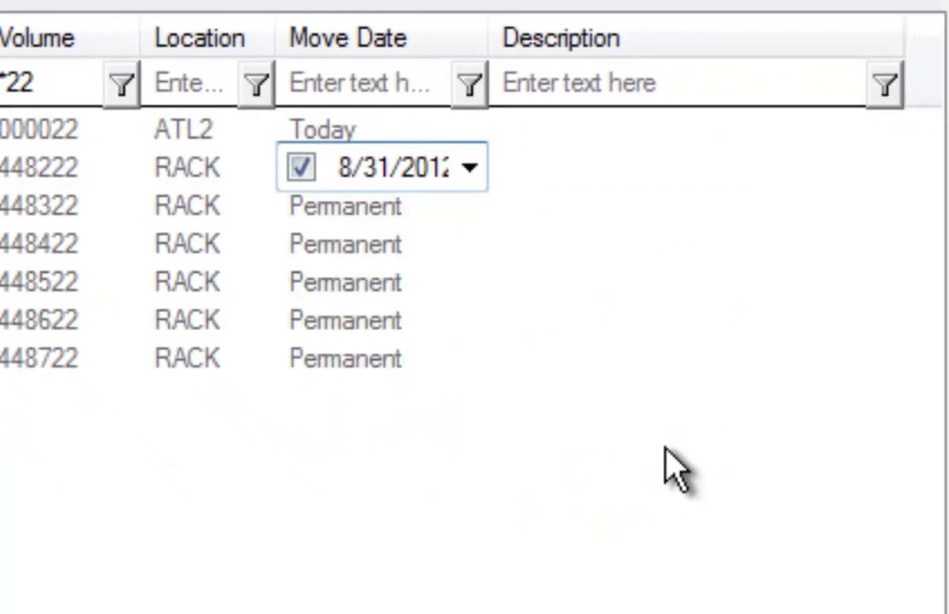
click(675, 469)
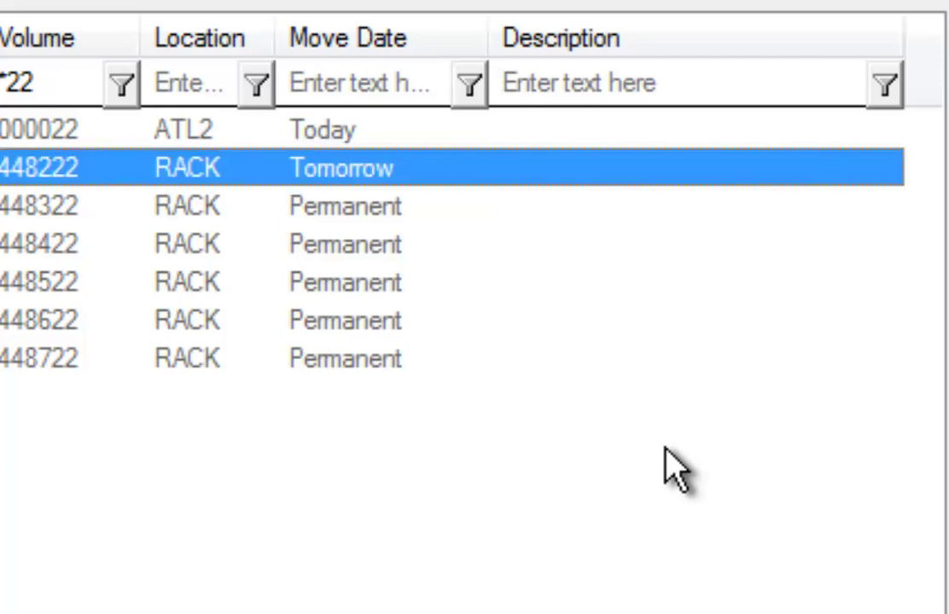
click(627, 164)
text(My Backup)
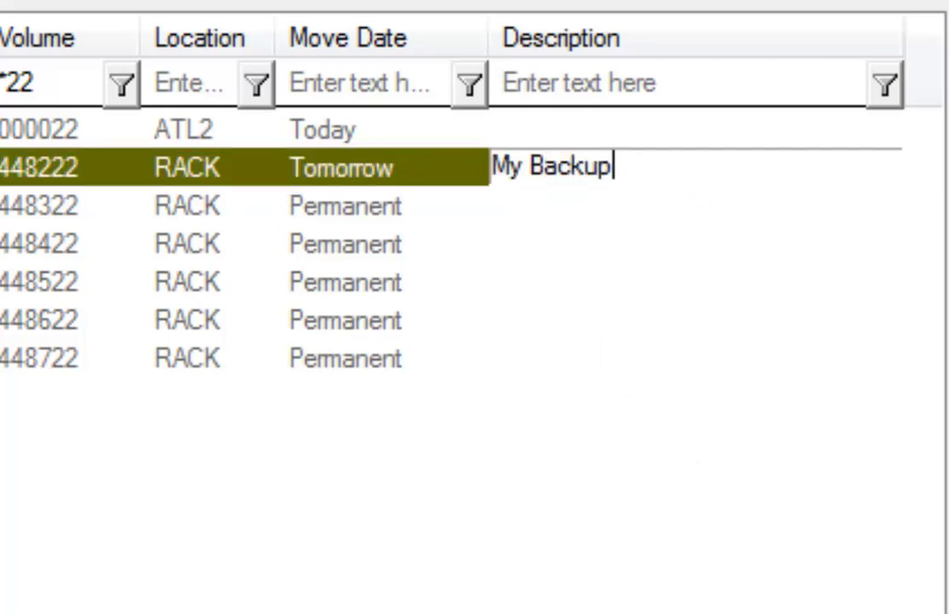
key(Return)
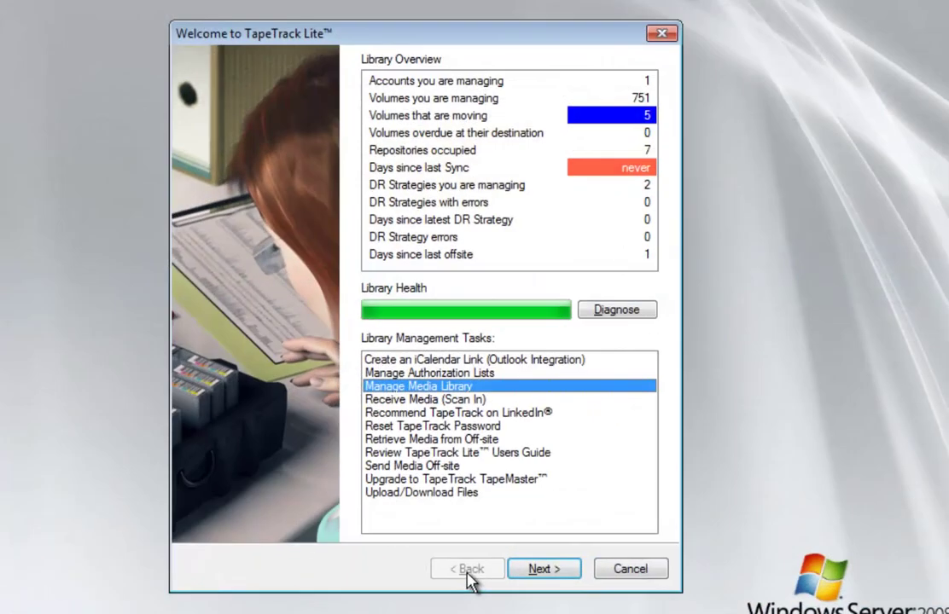
Start the Receive Media (Scan In) task with the preselected log folder and Tape Library 2 as the receive location.
click(385, 401)
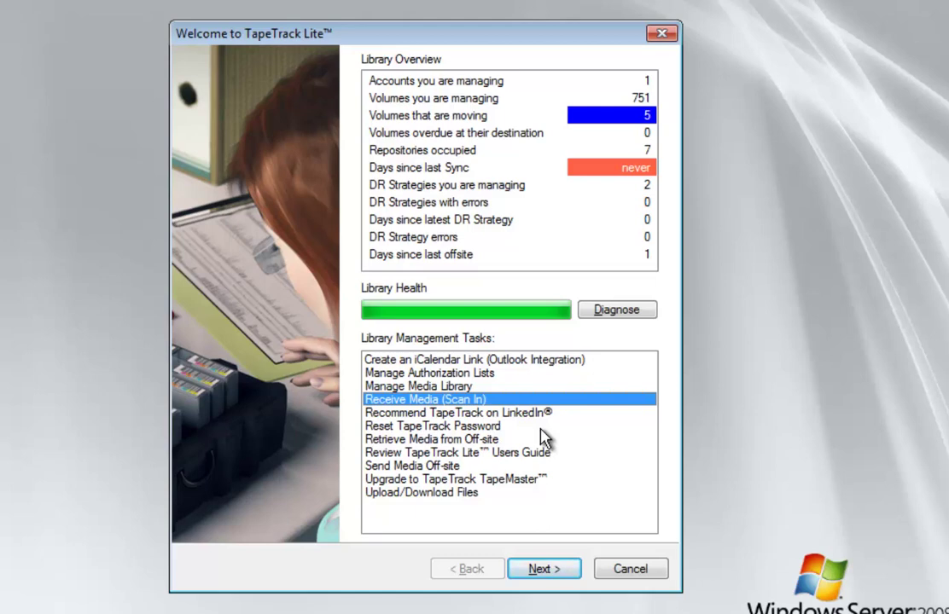
click(546, 570)
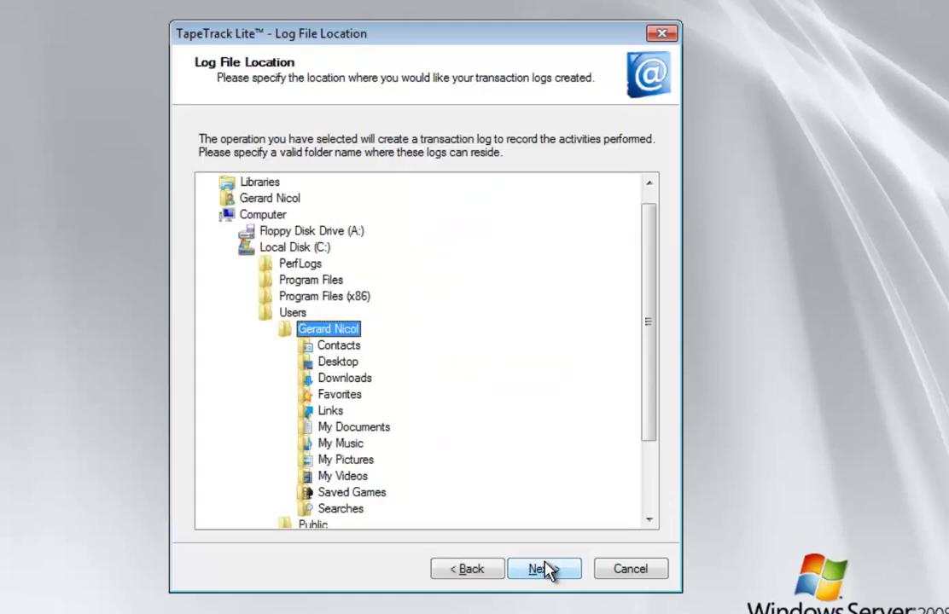
click(546, 570)
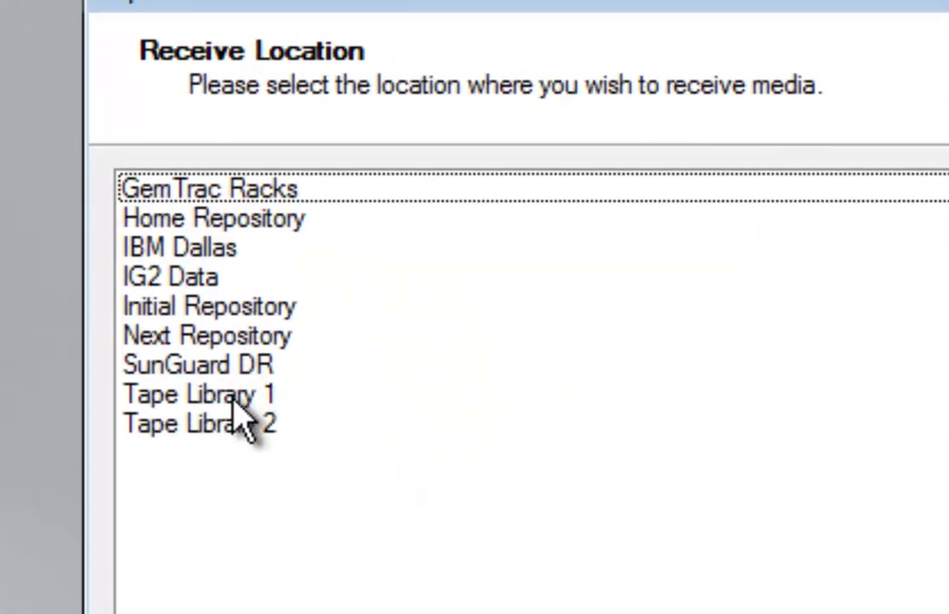
double_click(239, 411)
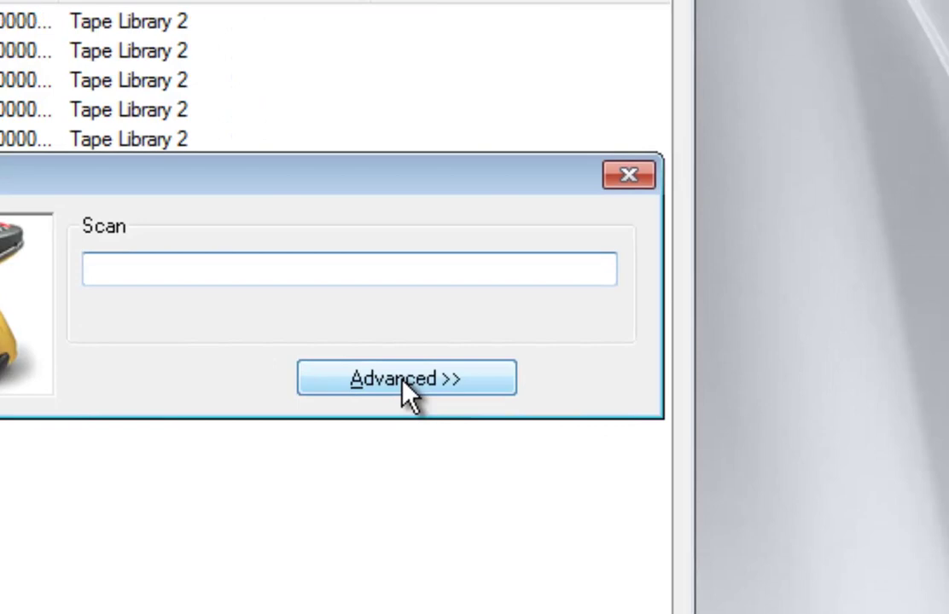
click(618, 386)
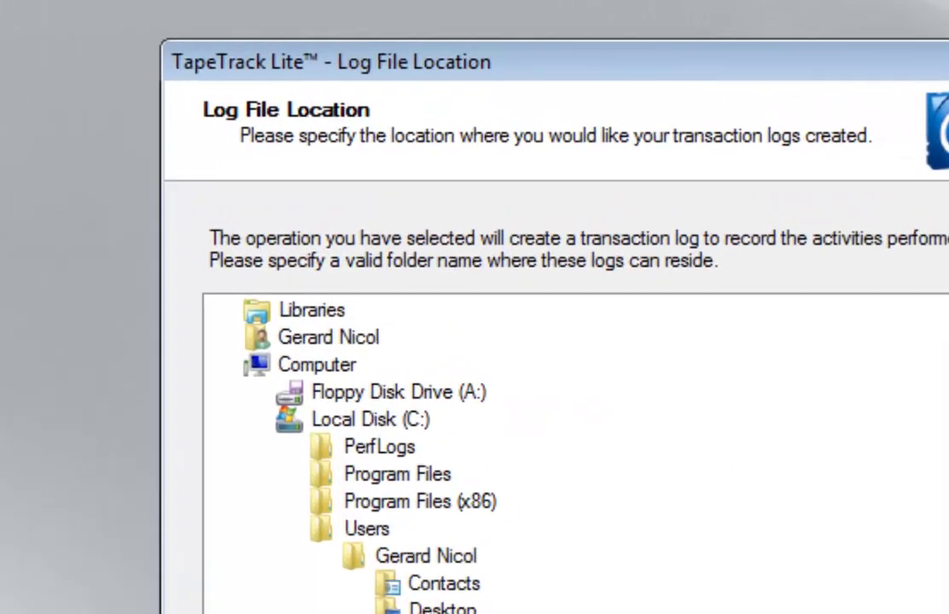
Set up an off-site retrieval of IBM 3592 Cartridge media with GemTrac Racks as the delivery location.
click(620, 574)
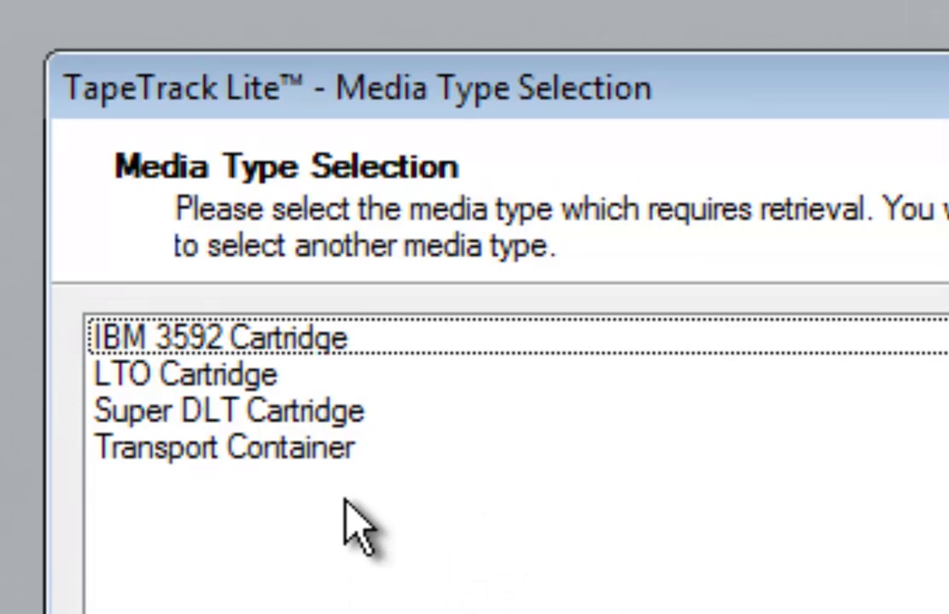
double_click(274, 343)
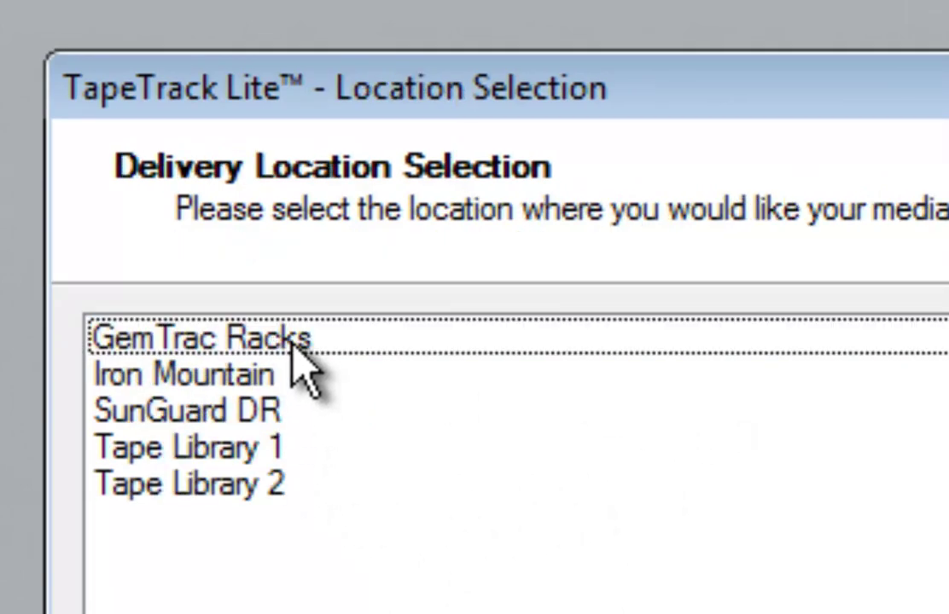
double_click(288, 339)
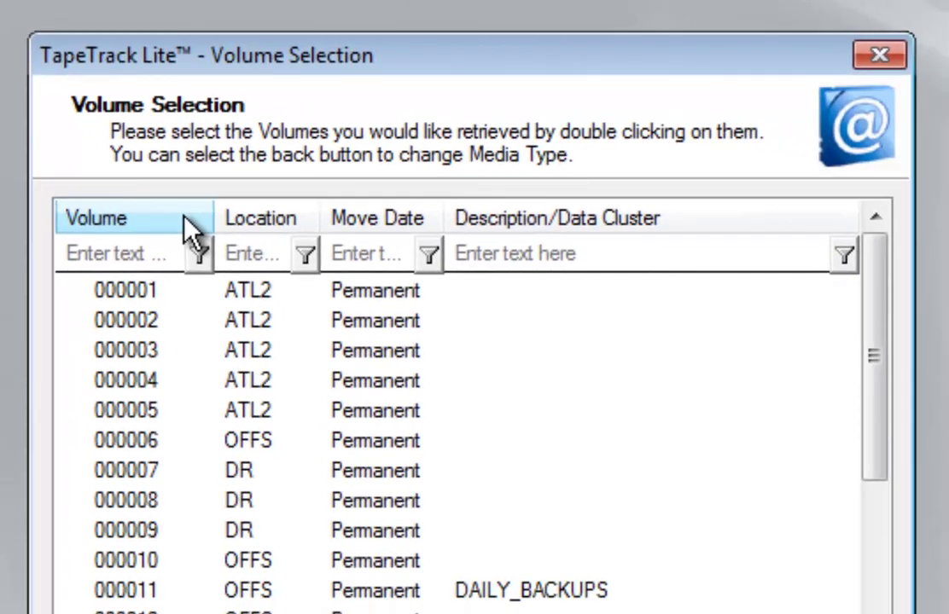
Mark volumes 000001, 000004 and 000006 for retrieval.
click(86, 296)
double_click(100, 283)
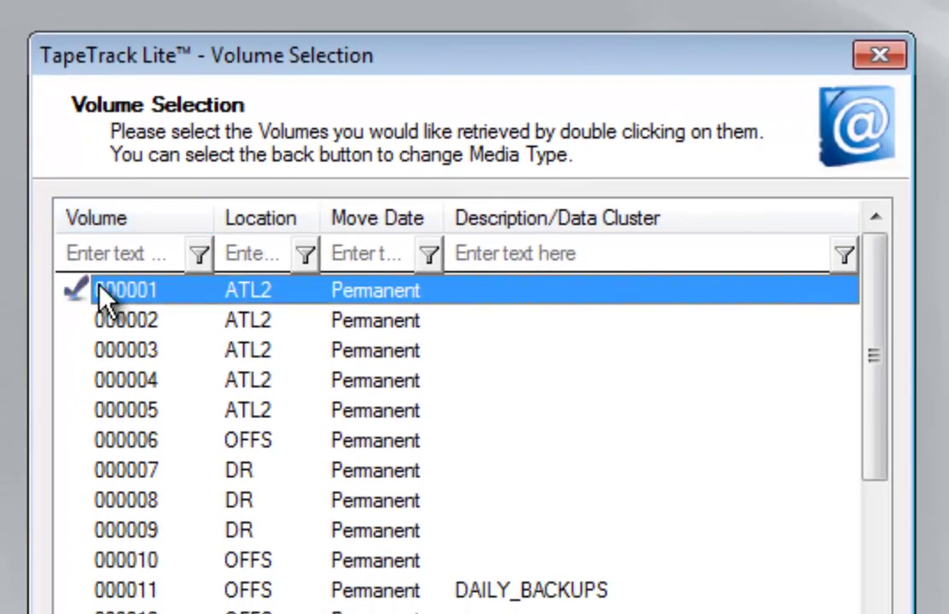
double_click(79, 381)
double_click(81, 442)
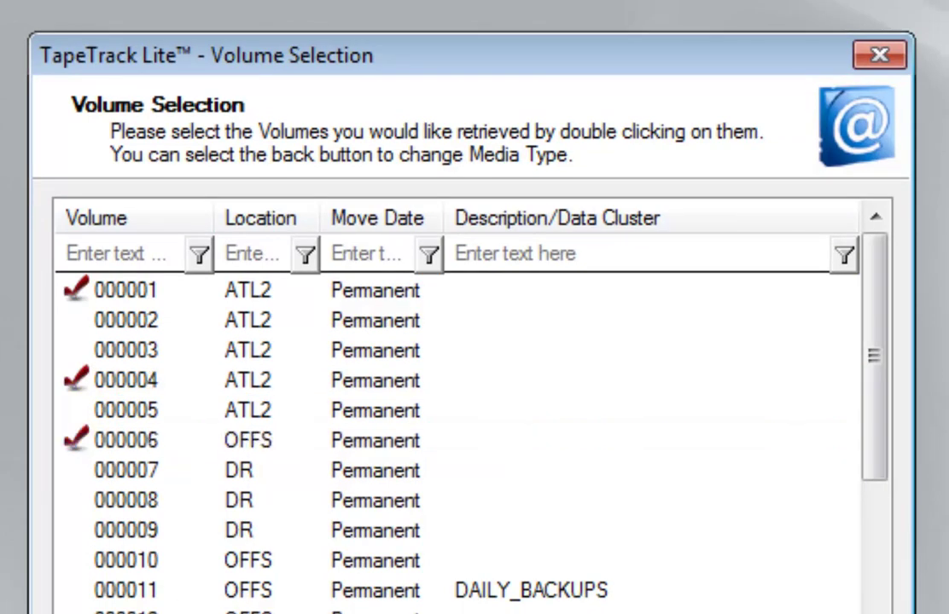
Filter the retrieval volume list to volumes matching *1.
click(138, 253)
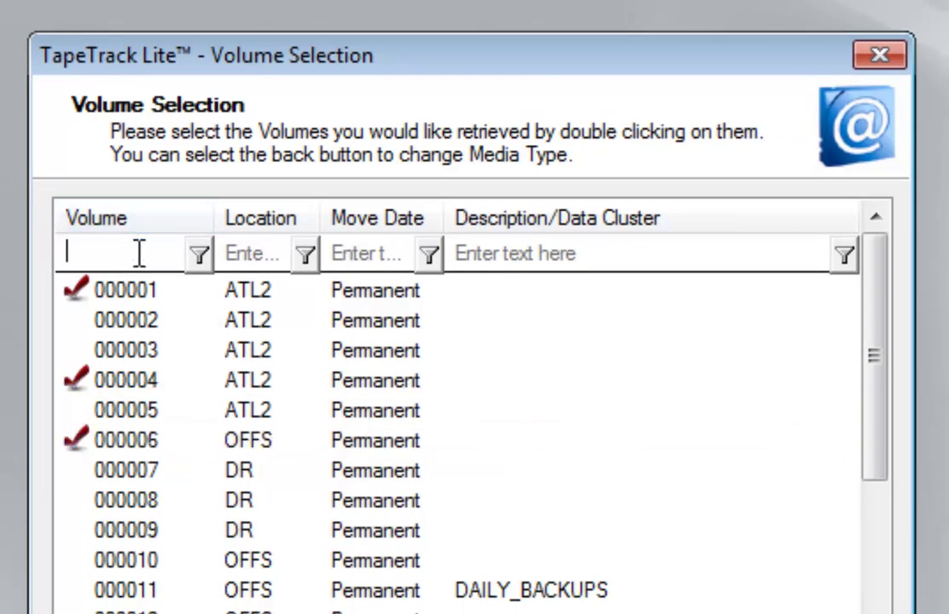
text(0)
key(BackSpace)
text(1)
key(BackSpace)
text(*1)
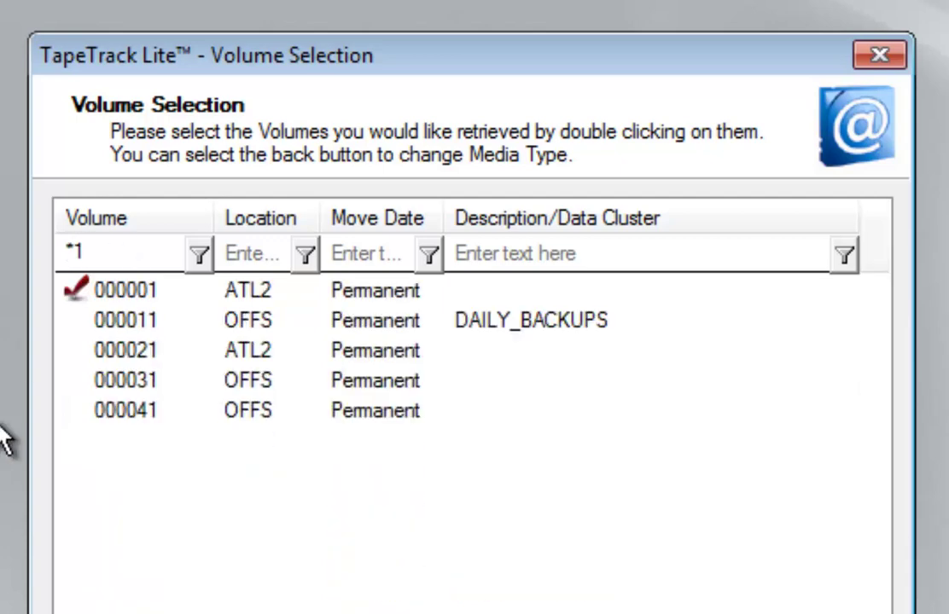
Mark volumes 000011, 000021, 000031 and 000041 for retrieval and proceed to the consignment details.
click(83, 316)
double_click(66, 313)
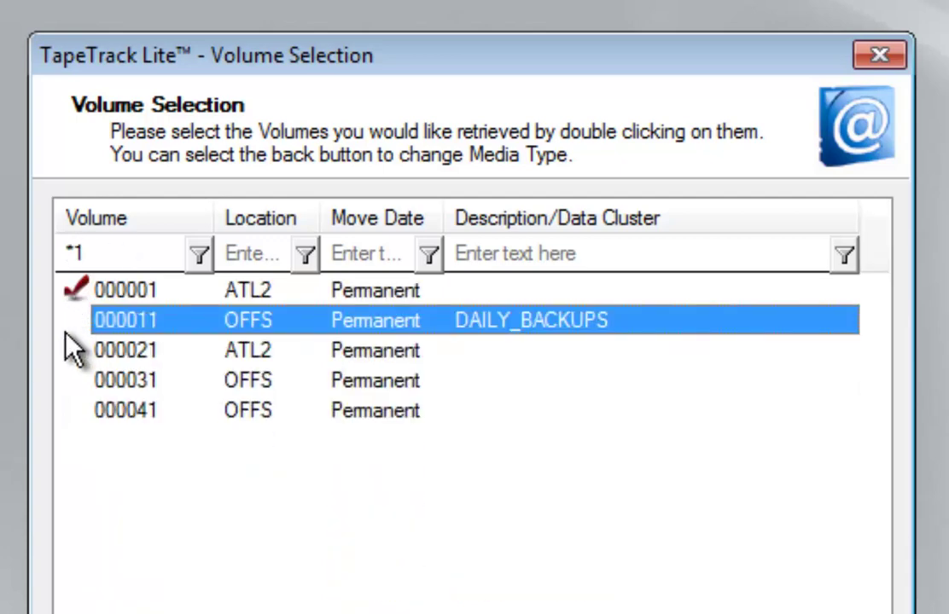
double_click(68, 348)
click(85, 318)
double_click(78, 377)
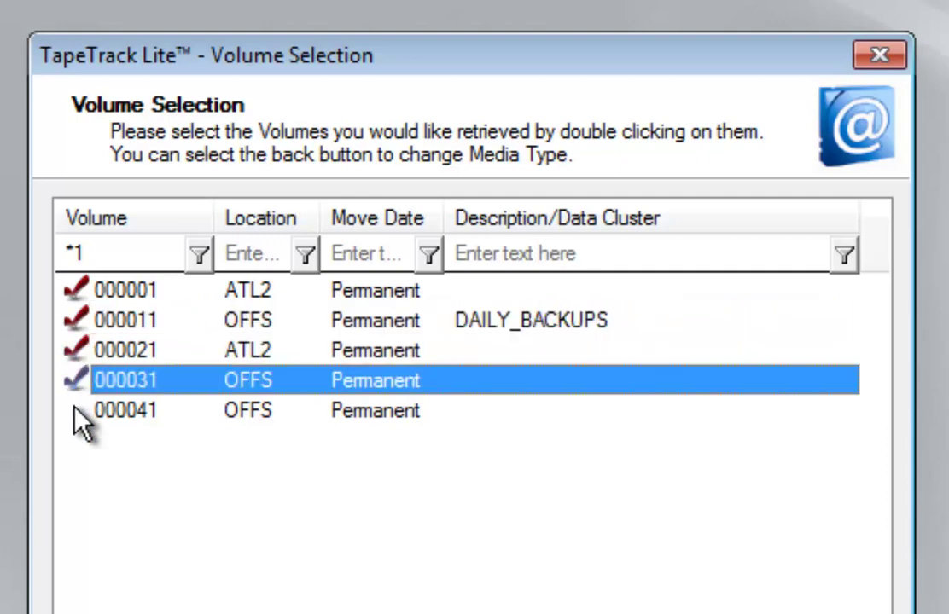
double_click(73, 408)
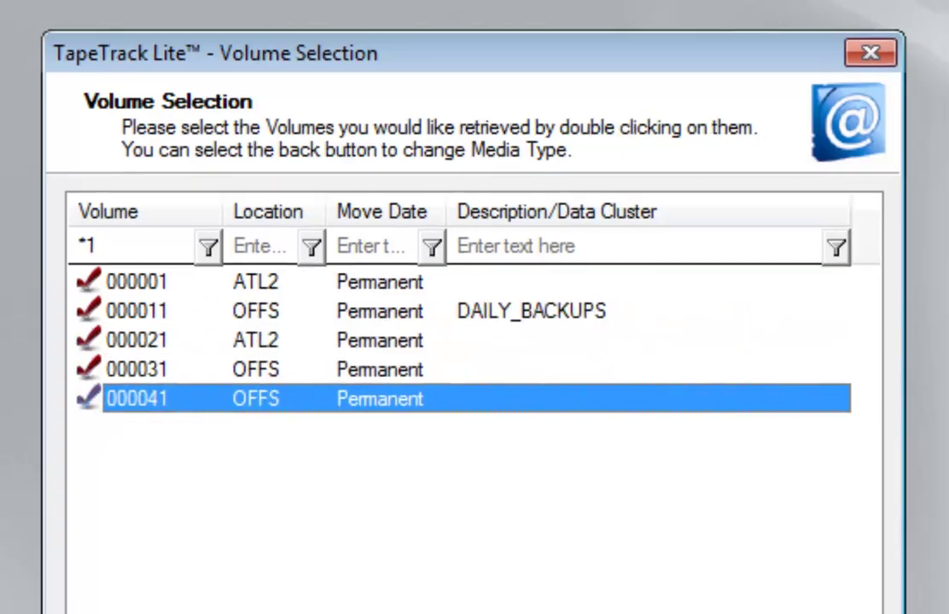
click(674, 610)
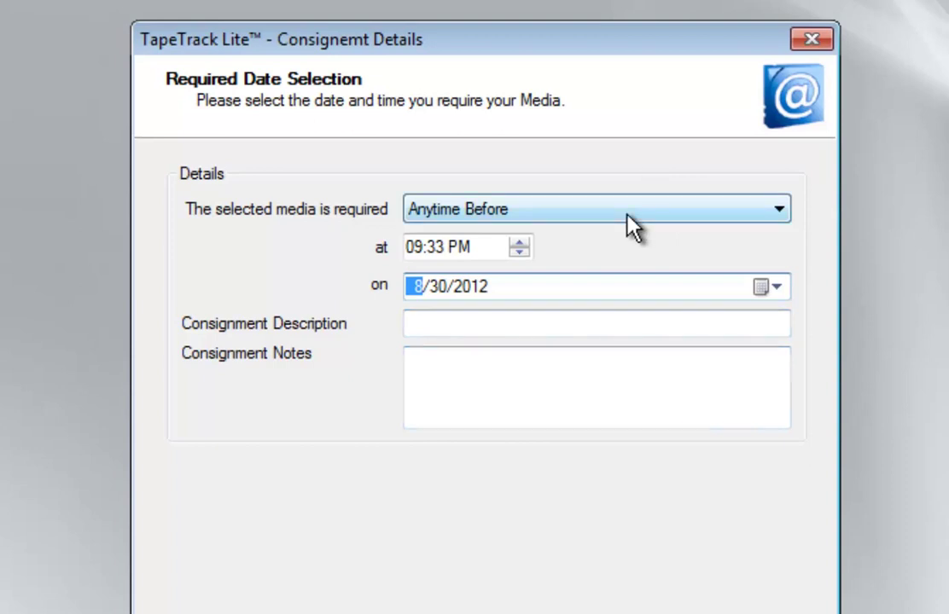
Set the selected media to be required Exactly at the given time and raise the required hour by one.
click(628, 215)
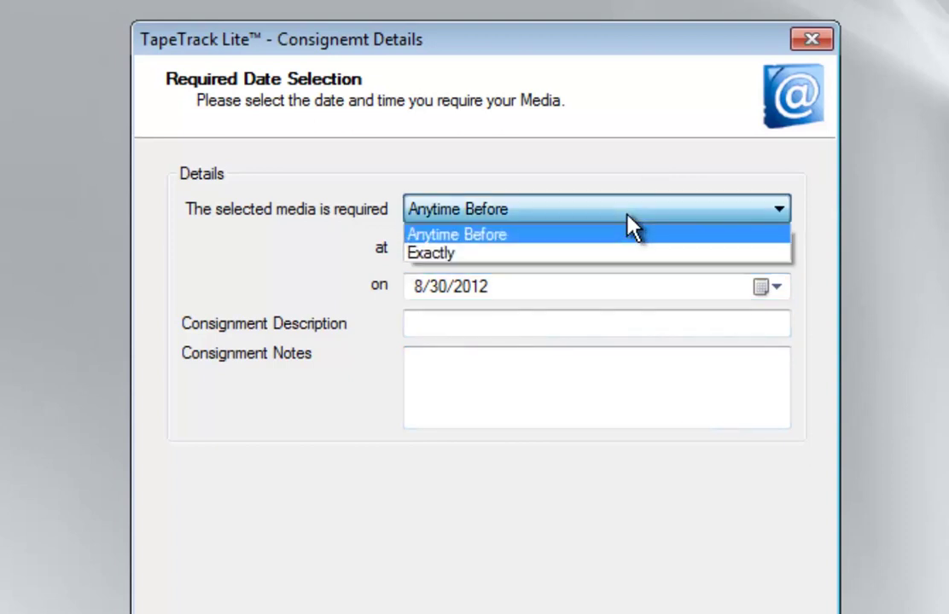
click(561, 256)
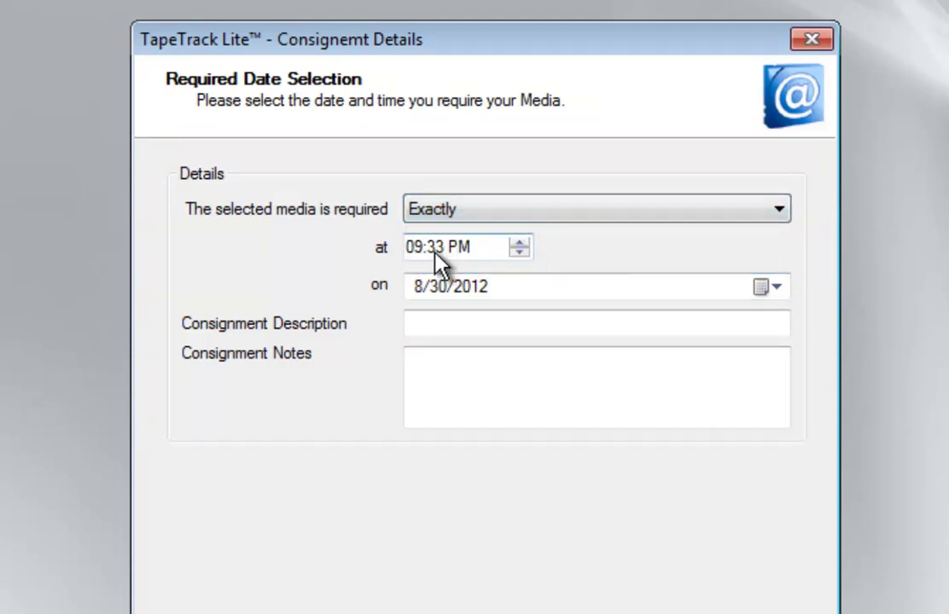
click(408, 246)
key(Up)
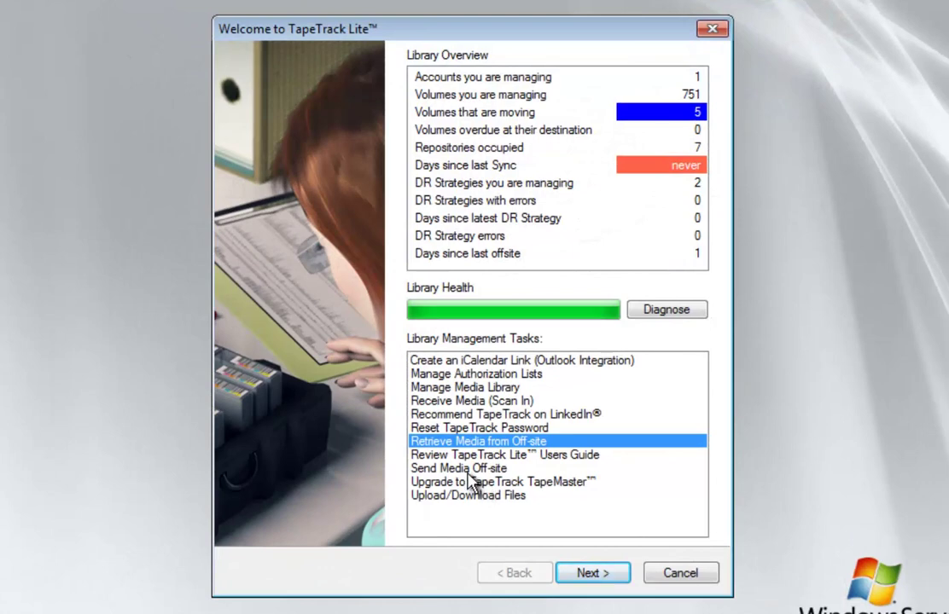
Start the Send Media Off-site task and enable automatic return of volumes on the specified date.
key(Return)
click(604, 572)
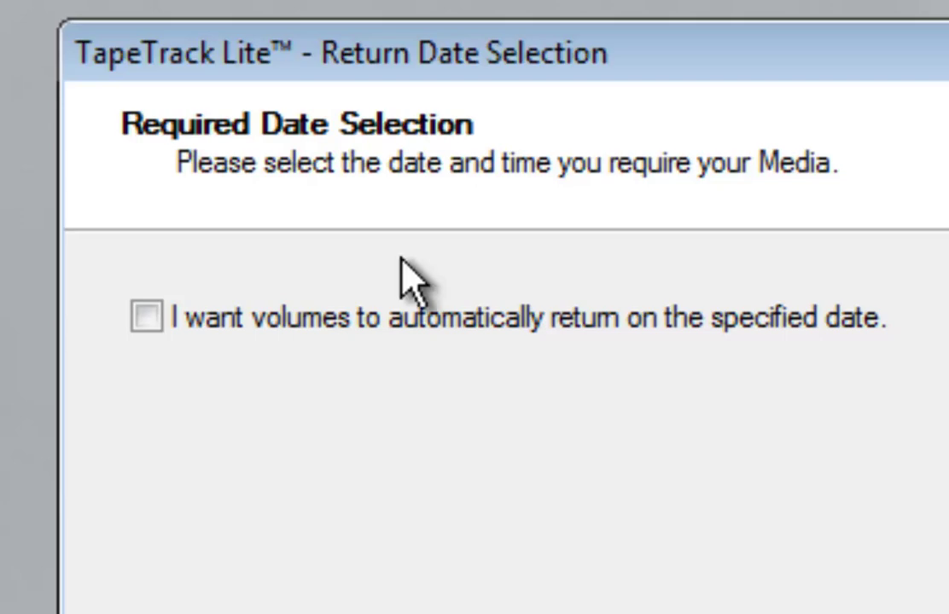
click(145, 317)
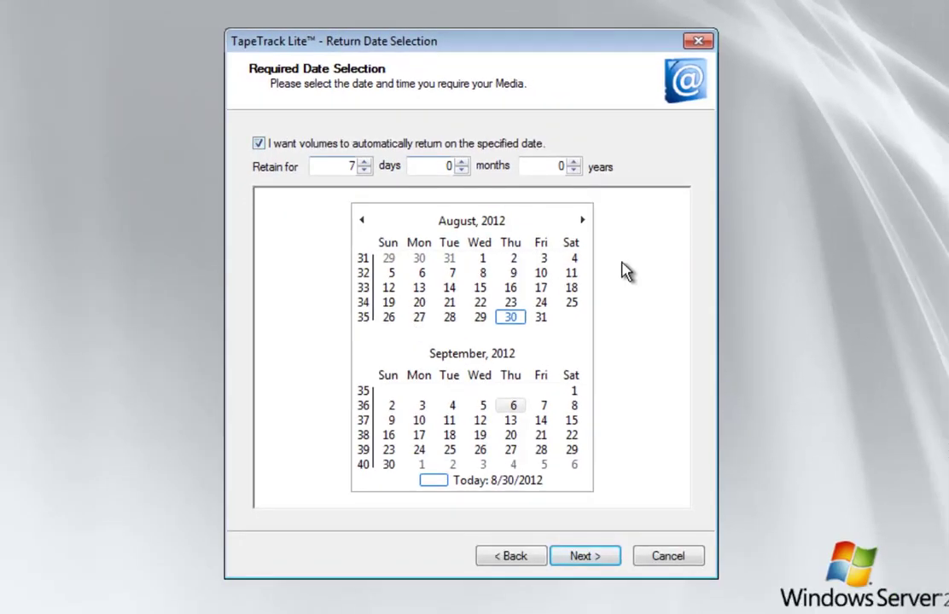
Set the off-site retention period to 0 days, 0 months and 7 years and continue to the movement threshold.
click(540, 452)
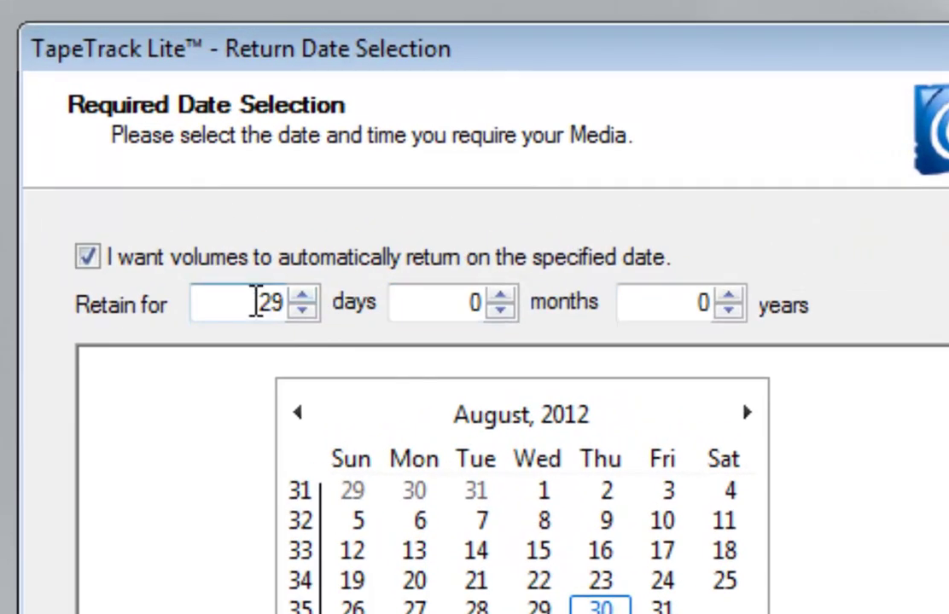
drag(337, 170, 478, 170)
text(0)
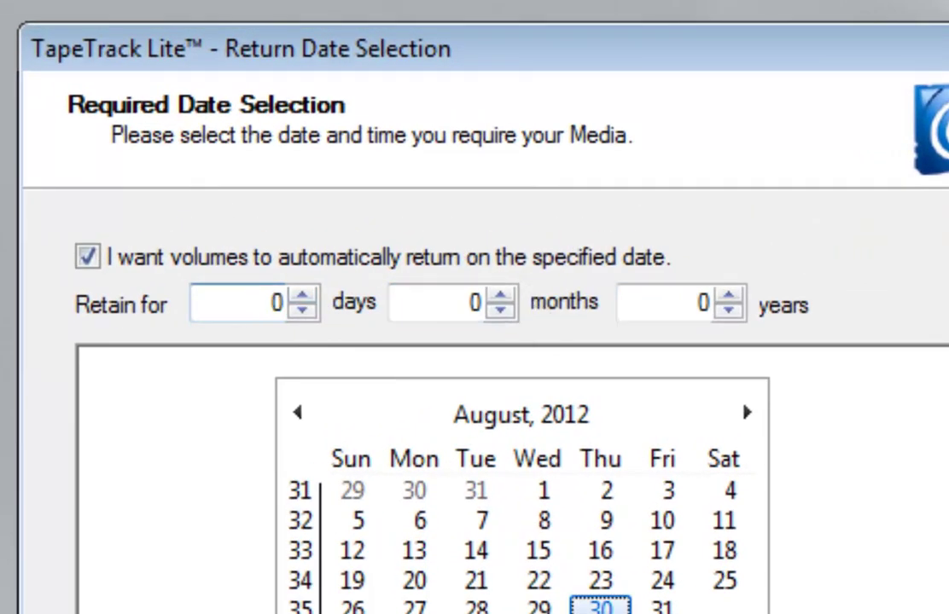
double_click(669, 299)
text(7)
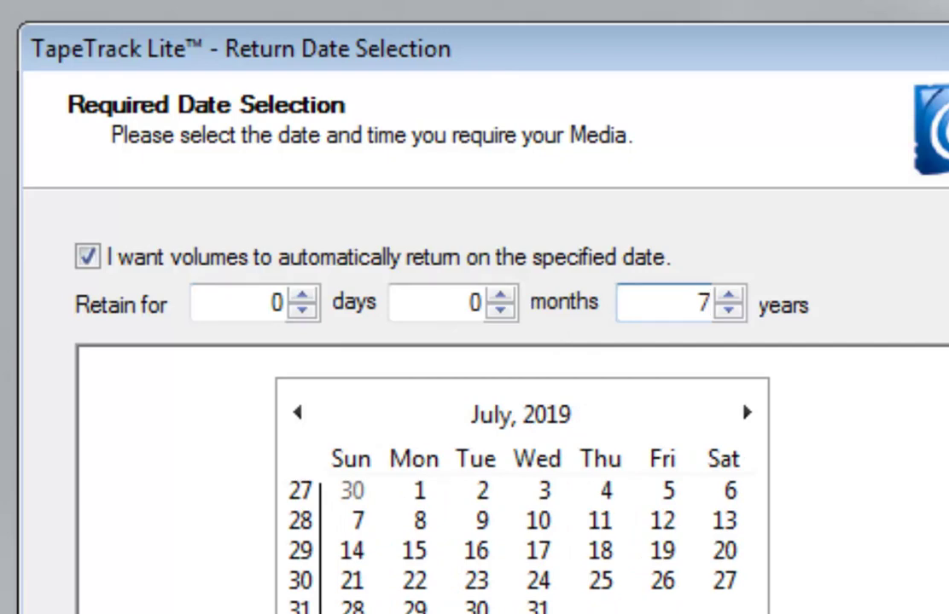
key(Return)
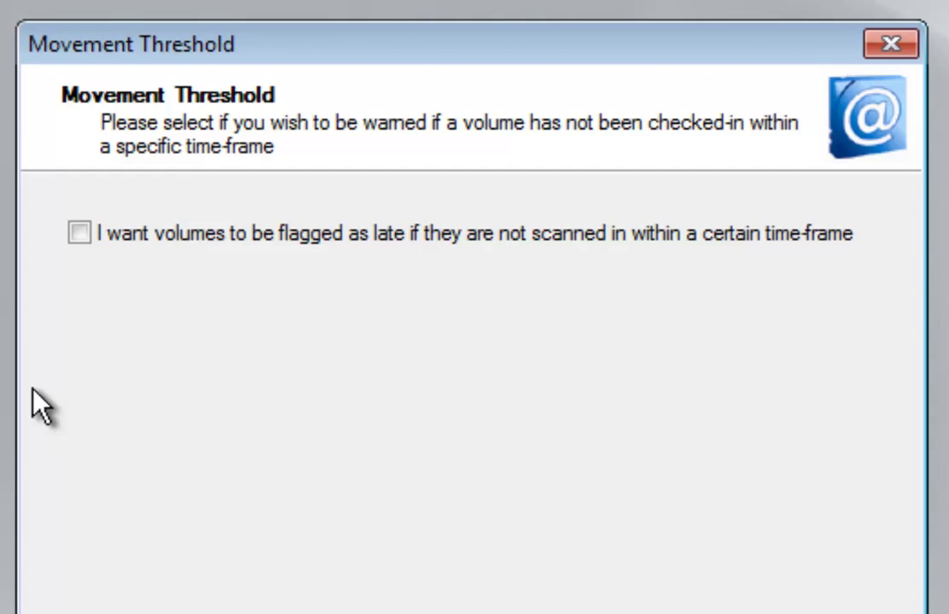
Flag volumes as late if they are not scanned in within 1 day and continue to volume scanning.
click(75, 240)
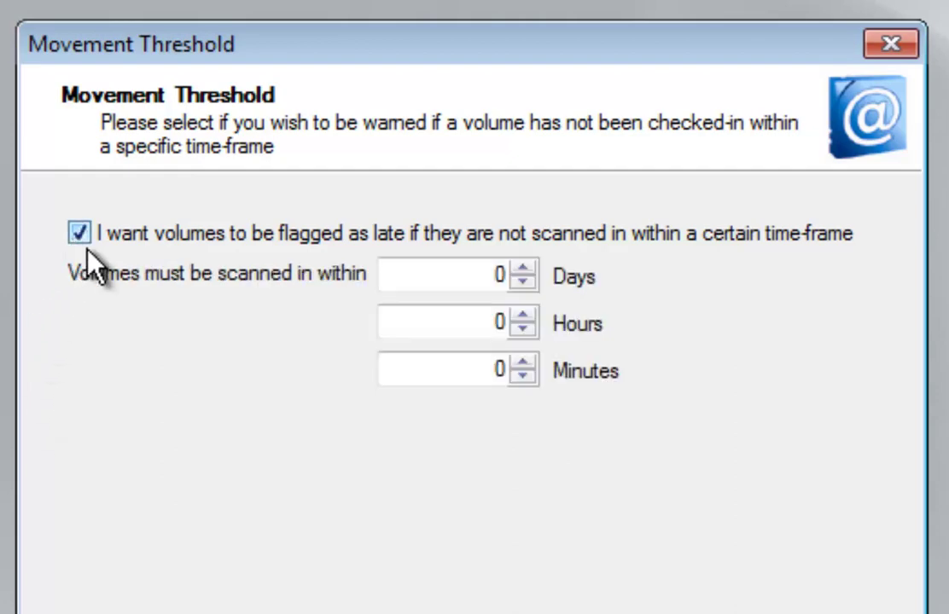
double_click(462, 277)
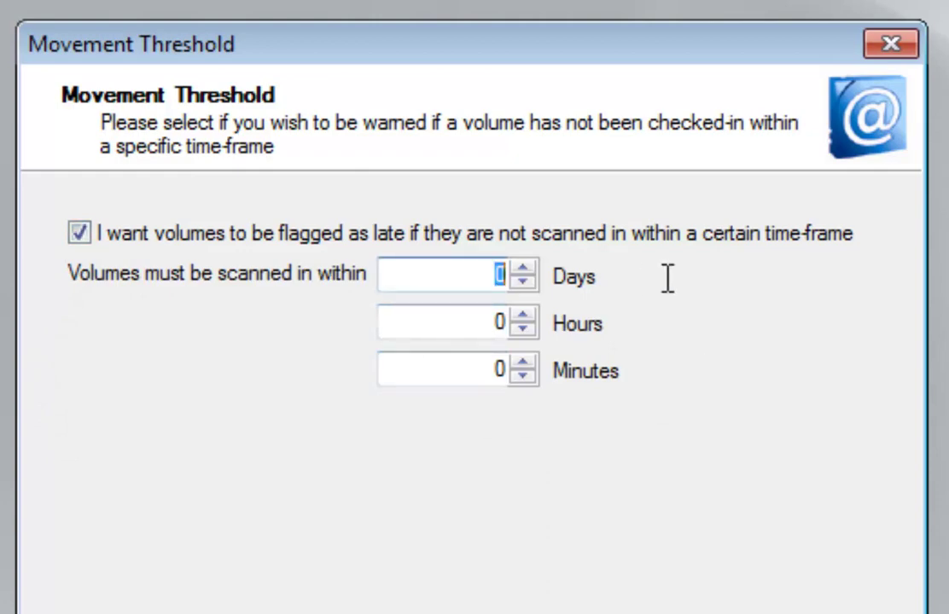
text(1)
key(Return)
click(595, 574)
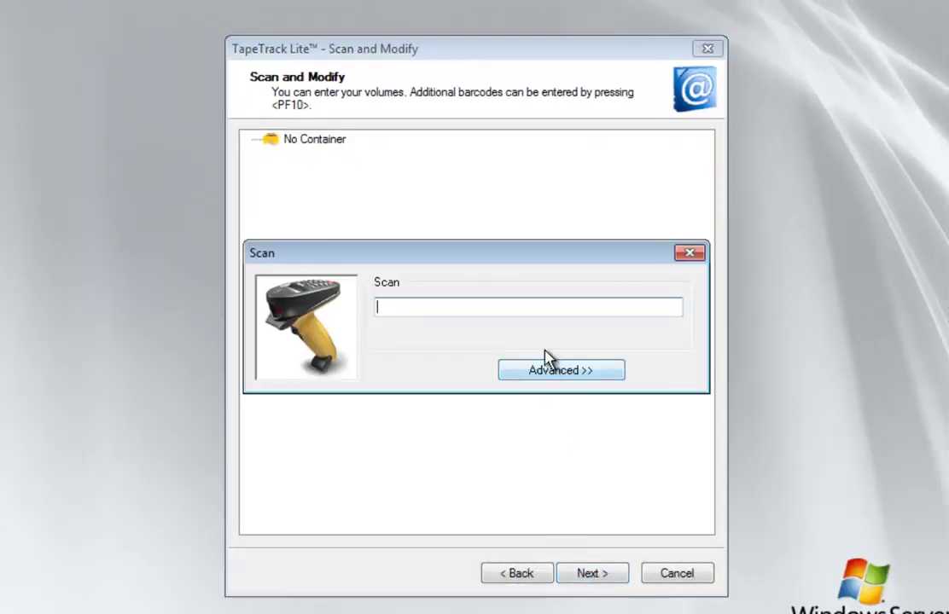
Scan volumes DFW1.3592.000003, DFW1.3592.000001, DFW1.3592.000002 and DFW1.3592.000004 into the off-site list.
text(DFW1.3592.000003)
key(Return)
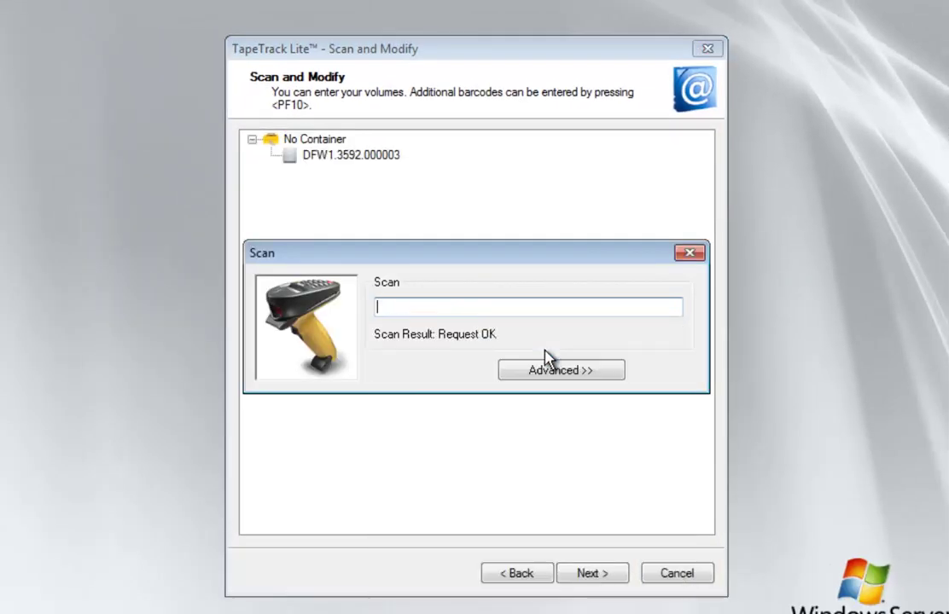
key(Down)
key(Down)
key(Return)
key(Down)
key(Down)
key(Down)
key(Return)
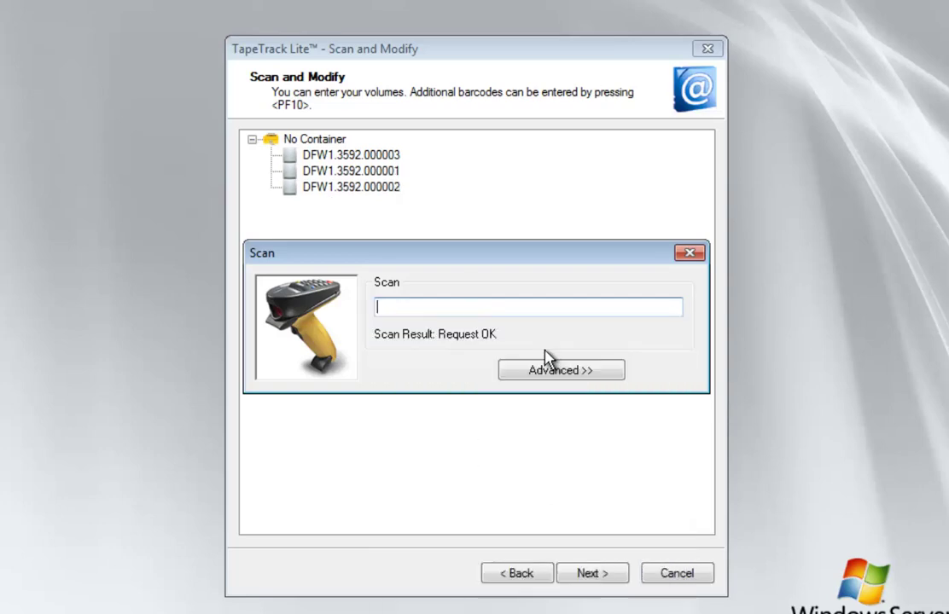
key(Return)
key(Down)
key(Return)
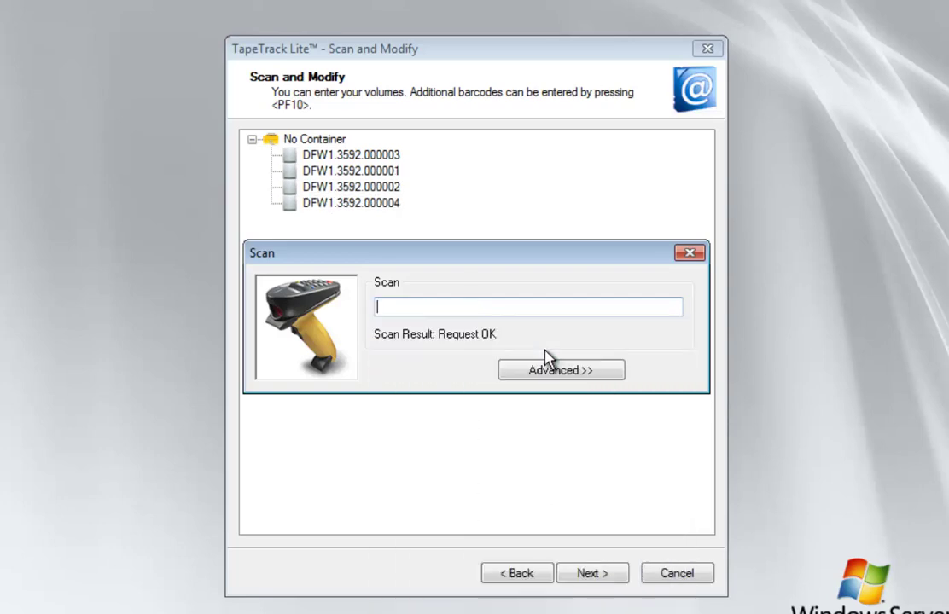
Try to scan an already listed volume a second time.
key(Down)
key(Down)
key(Down)
key(Return)
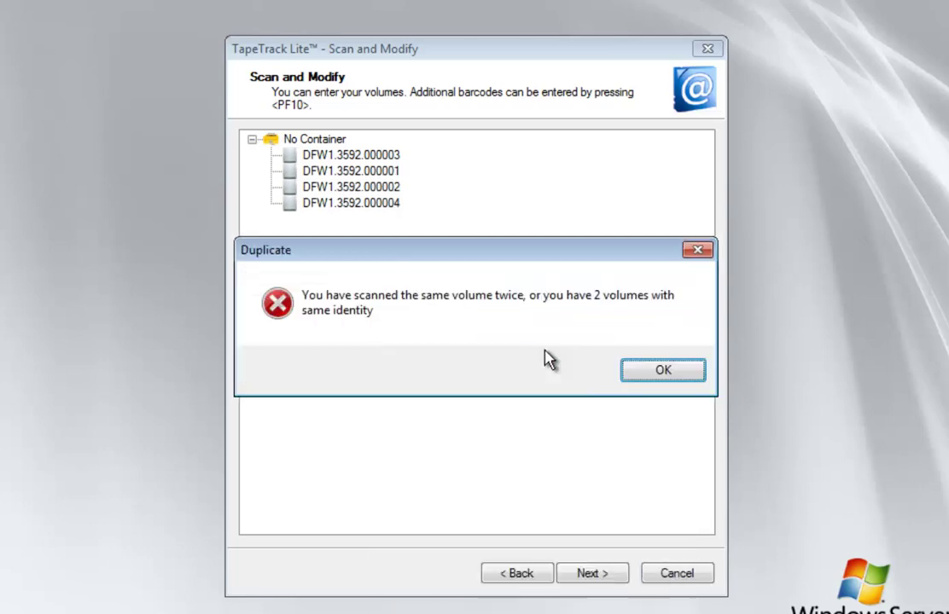
click(645, 376)
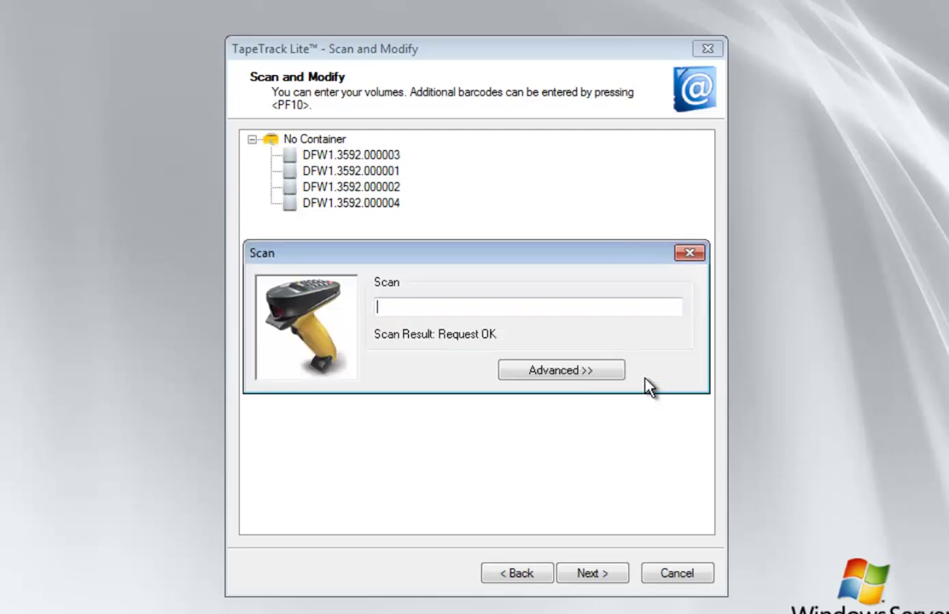
Finish scanning and set the DataCluster of volume DFW1.3592.000003 to WEEKLY_BACKUPS.
click(691, 253)
click(323, 156)
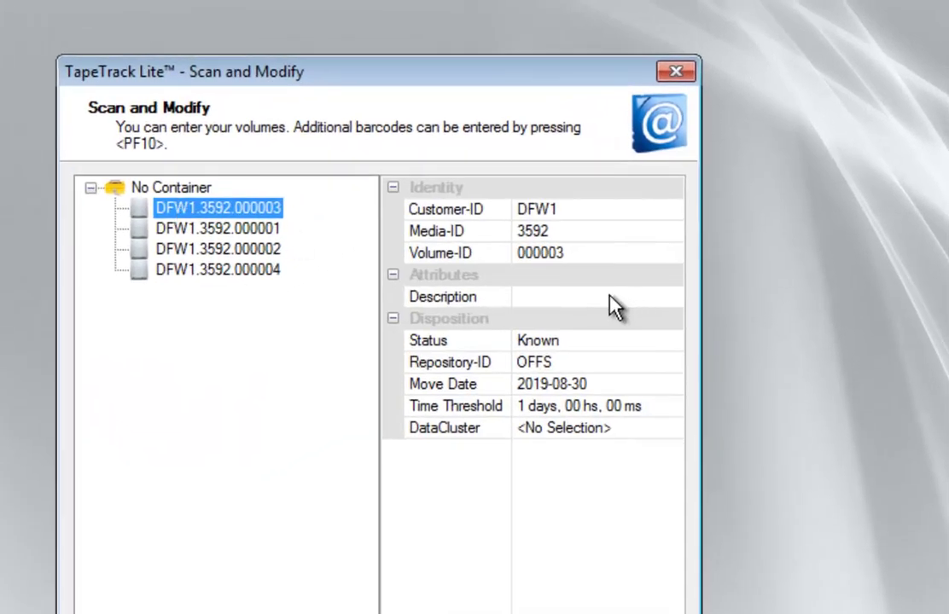
click(608, 430)
click(674, 429)
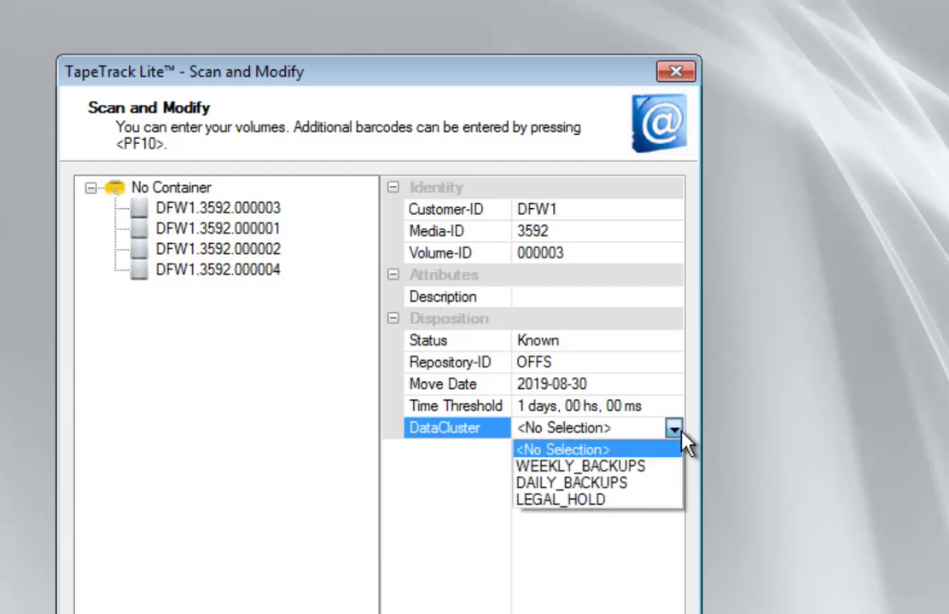
click(603, 466)
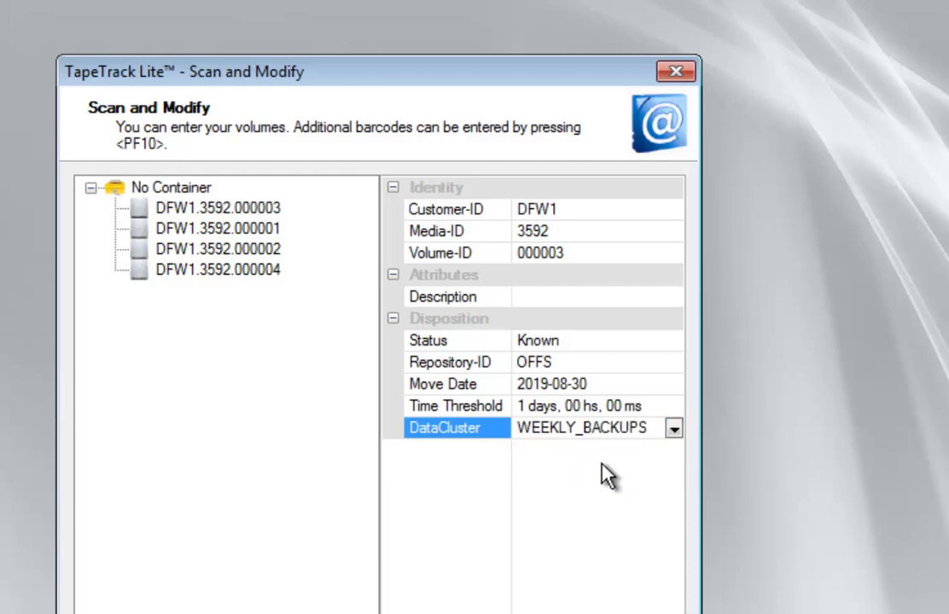
Set the move date of volume DFW1.3592.000003 to August 21, 2019, keeping the Move Volume on option.
click(644, 386)
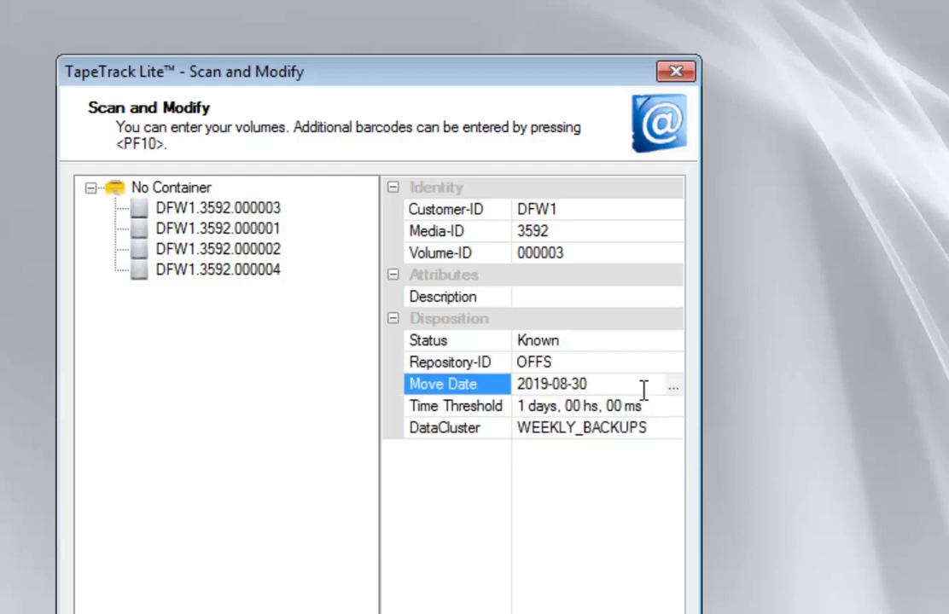
click(673, 387)
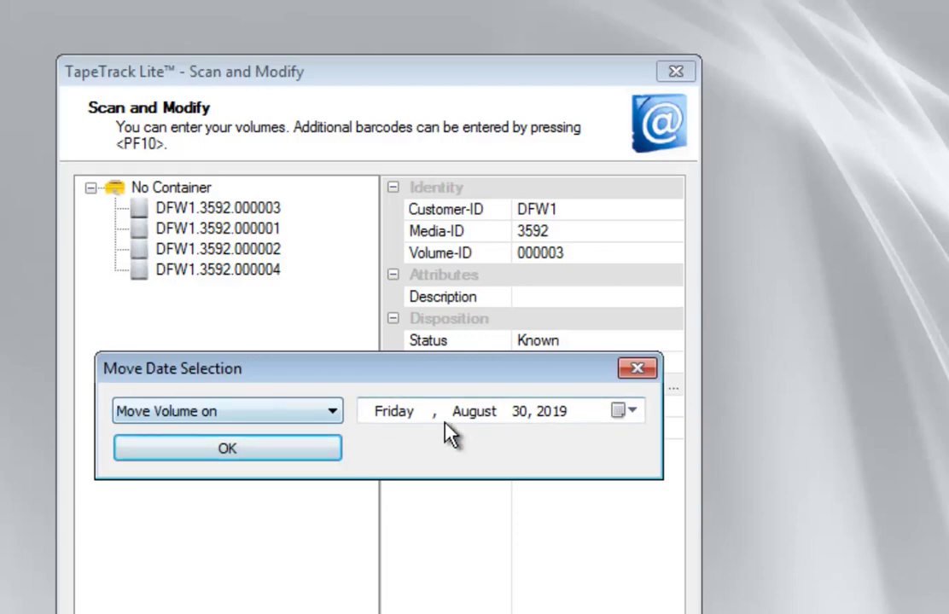
click(628, 413)
click(502, 554)
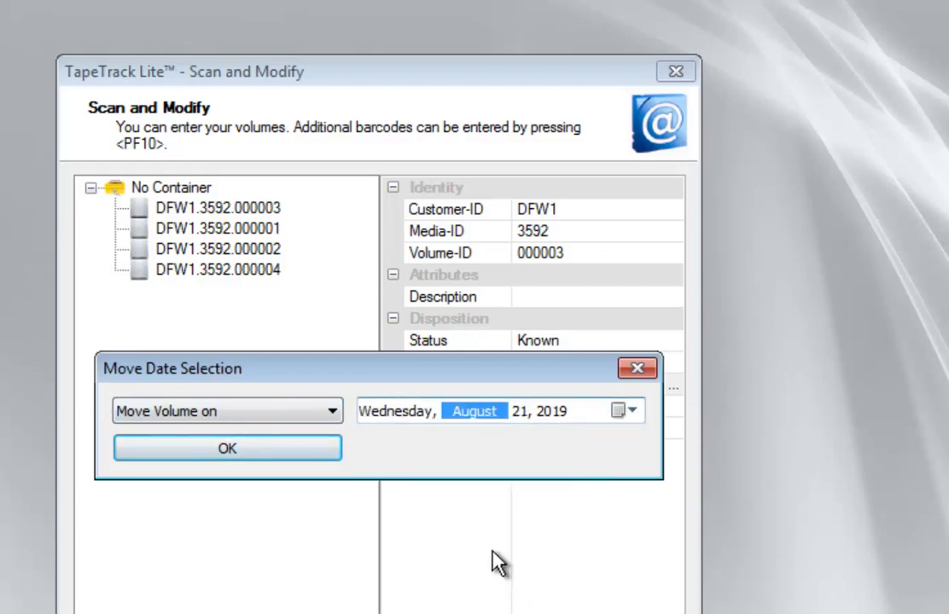
key(Return)
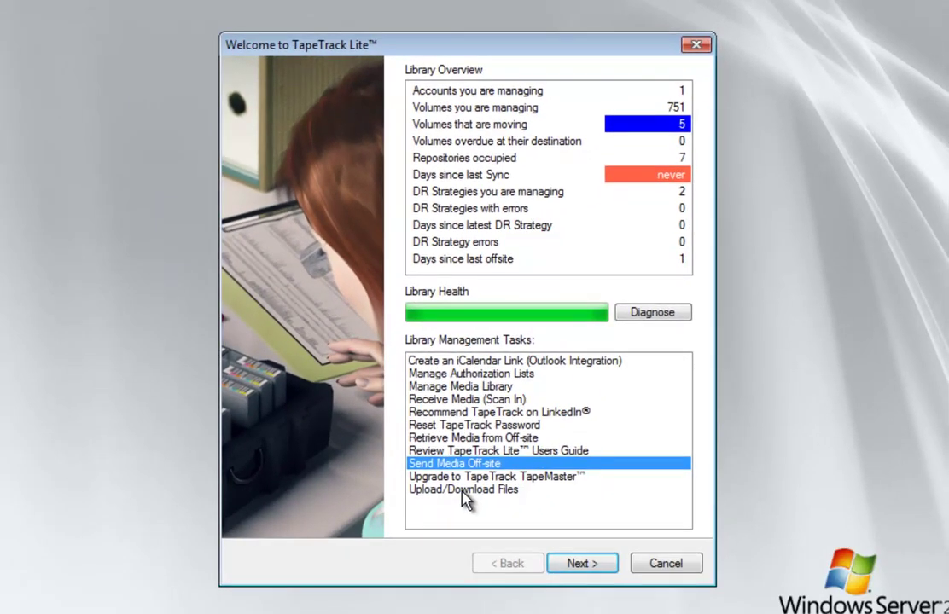
Start the Upload/Download Files task, accept the proposed log folder and upload the TapeTrack Lite desktop shortcut.
double_click(461, 489)
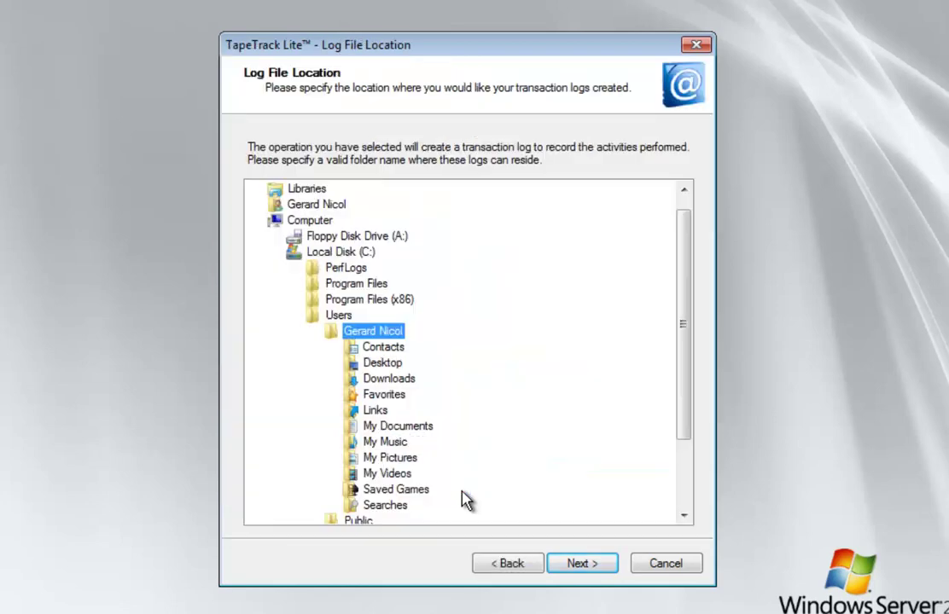
click(586, 563)
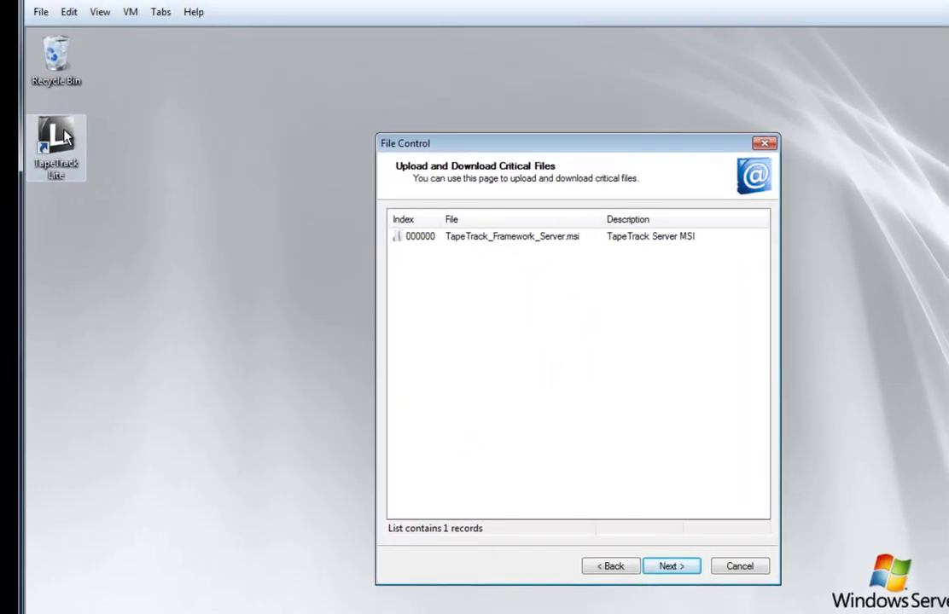
drag(66, 136, 433, 287)
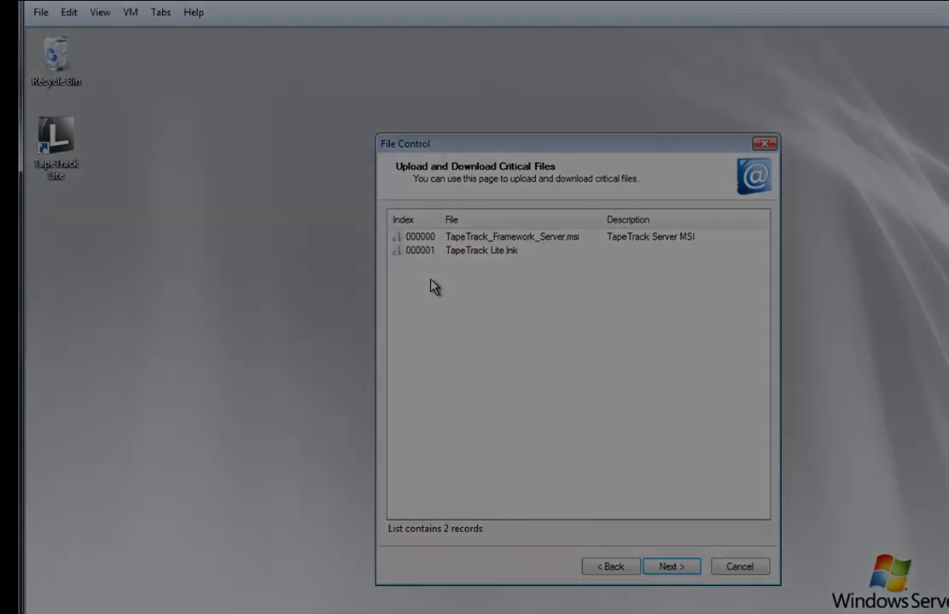